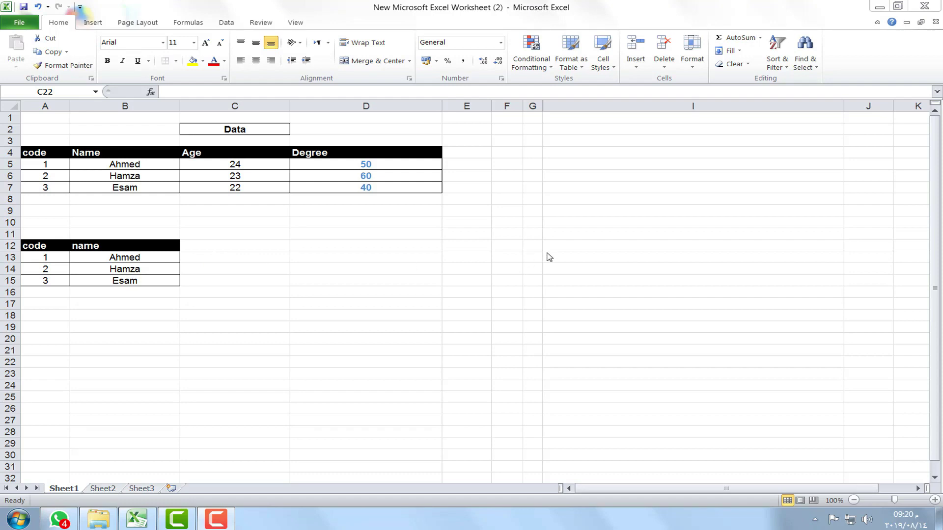
Clear the three existing name formulas in cells B13 to B15 of the lower table
left_click(136, 256)
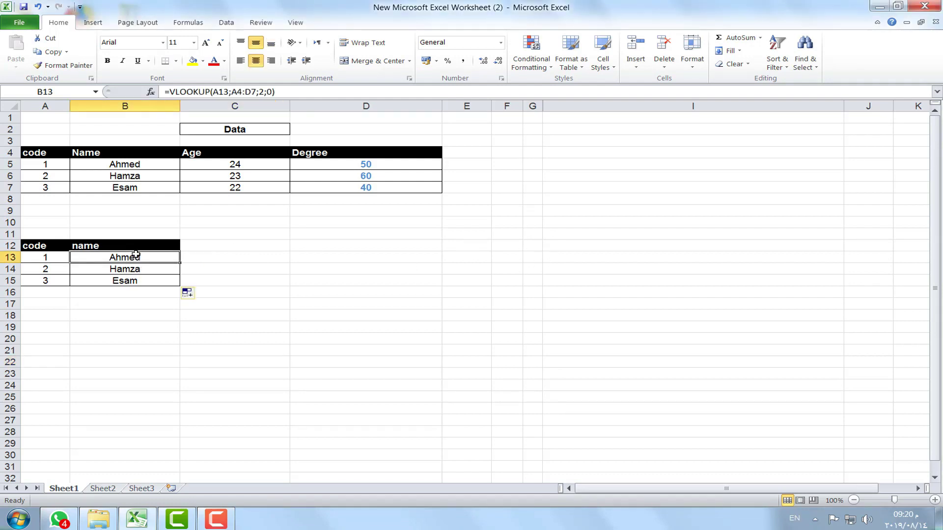
key("Delete")
left_click(138, 269)
key("Delete")
left_click(138, 281)
key("Delete")
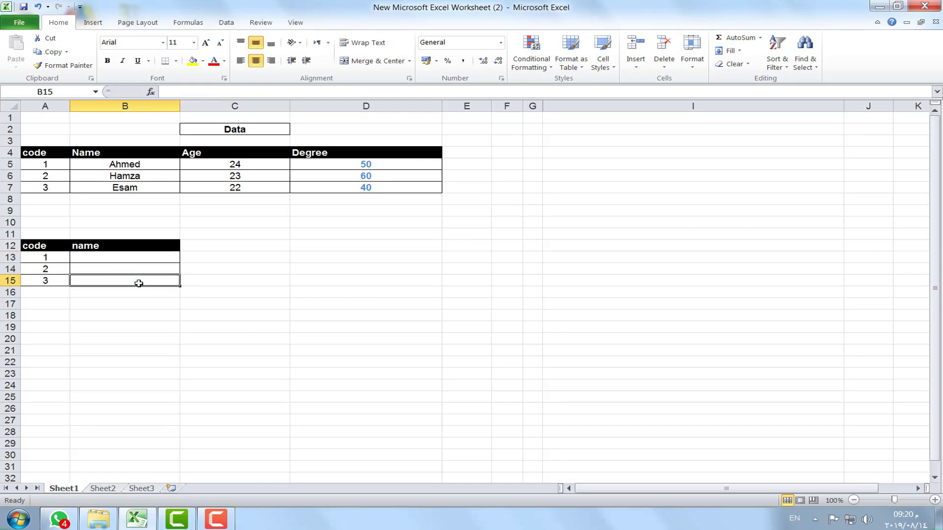
Select cell B13 and keep the current Windows color scheme, with its performance message not shown again
left_click(58, 257)
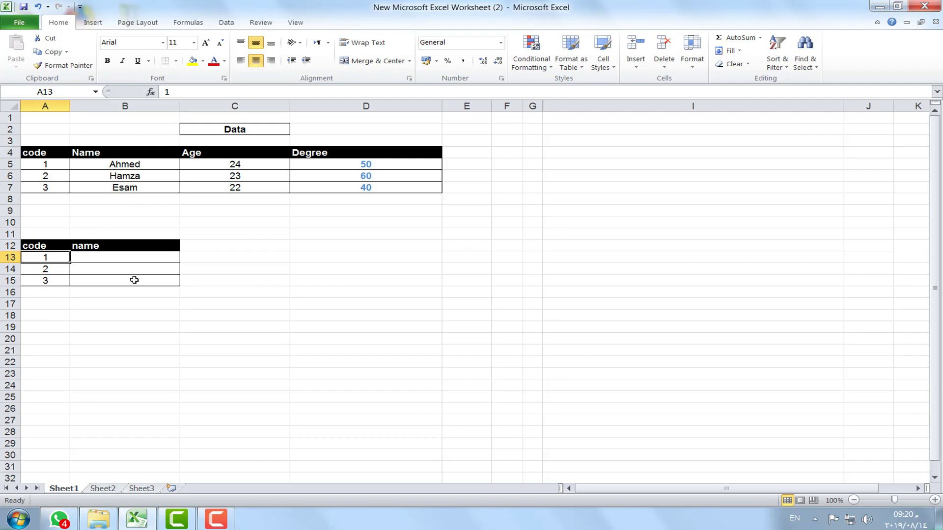
left_click(116, 257)
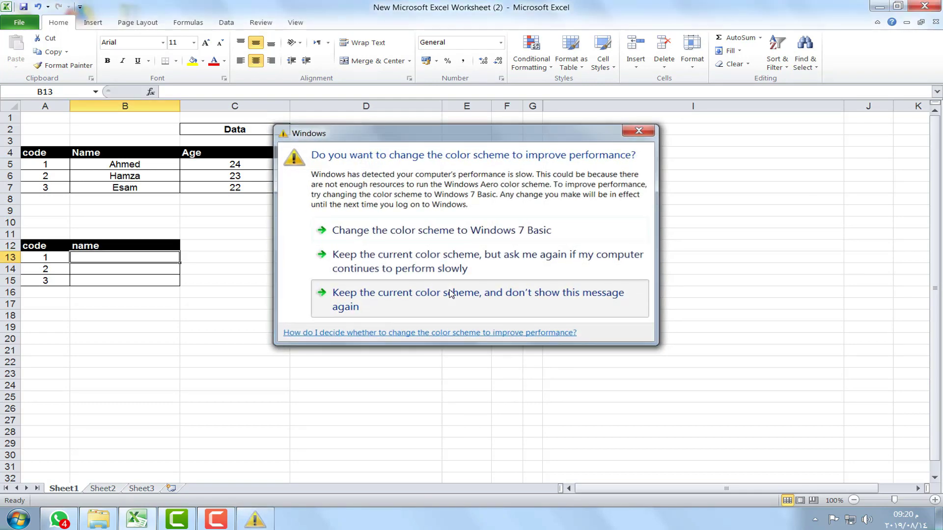
left_click(453, 293)
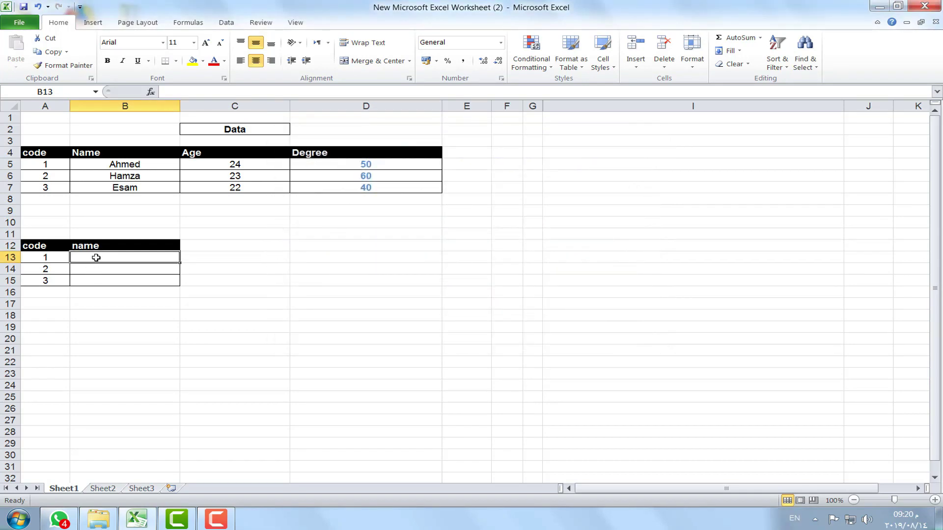
Start a VLOOKUP formula in B13 with the code in A13 as the lookup value
type("=v")
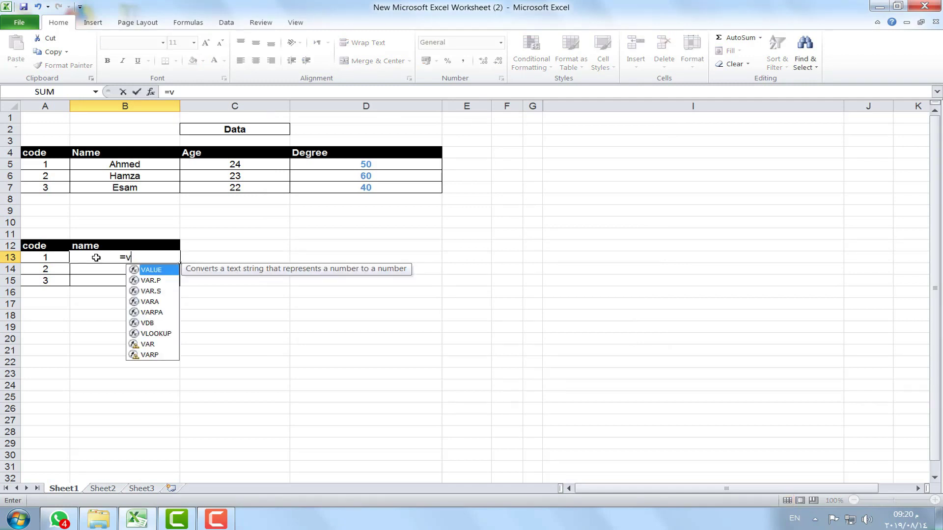
type("l")
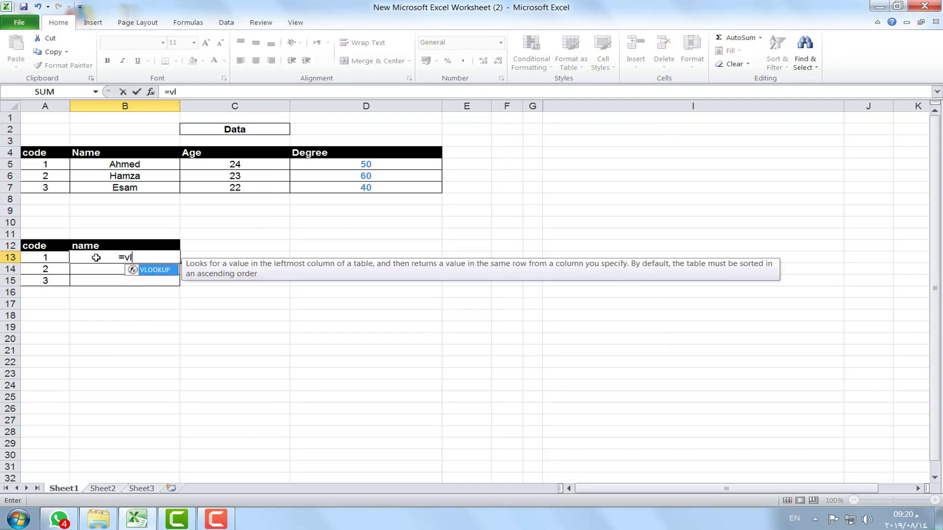
double_click(153, 272)
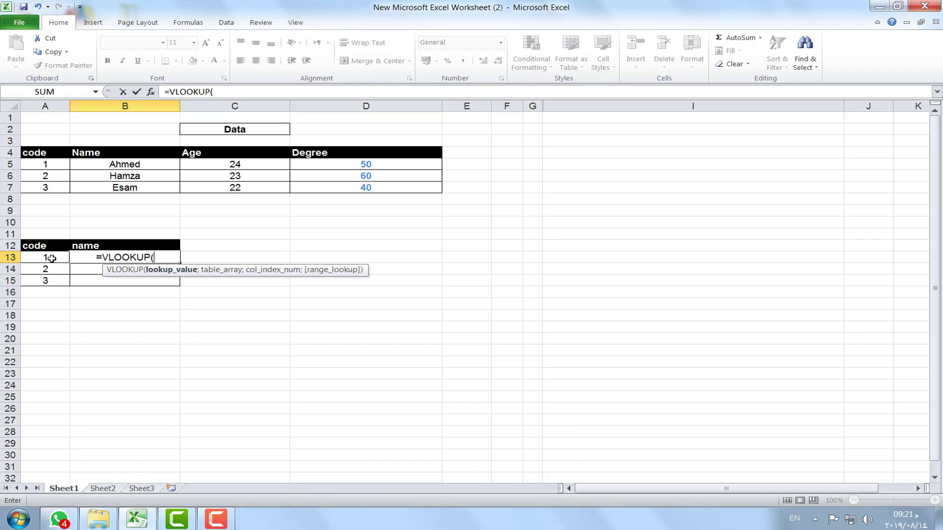
left_click(52, 258)
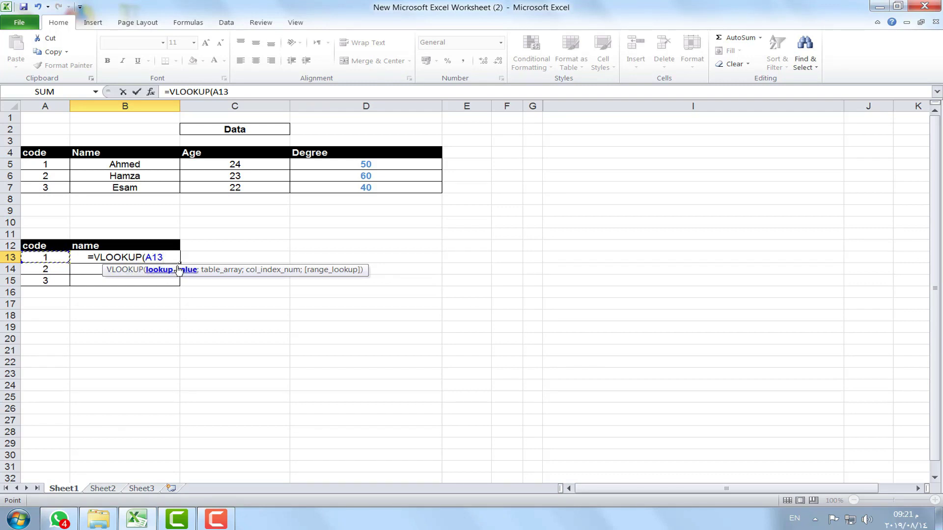
type(";")
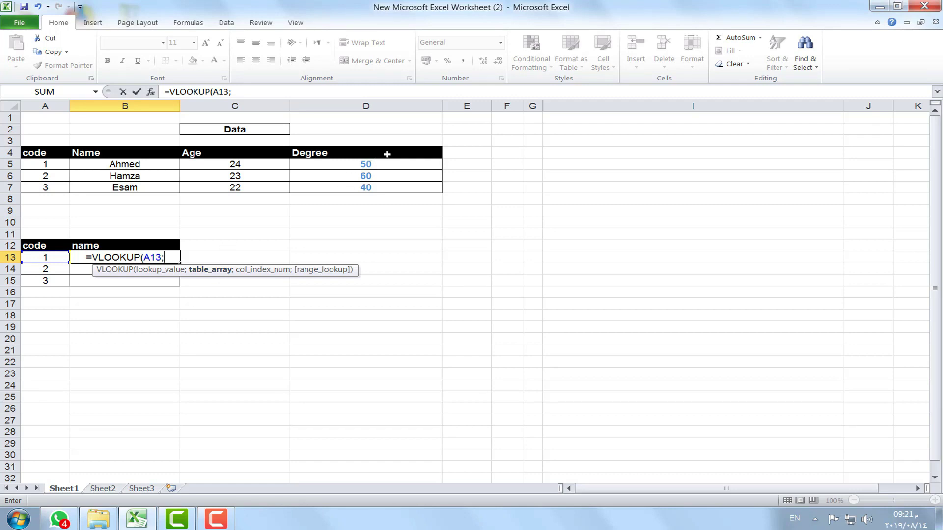
Complete the B13 formula with the absolute table range $A$4:$D$8, column index 2 and range lookup 0
left_click_drag(399, 150, 63, 190)
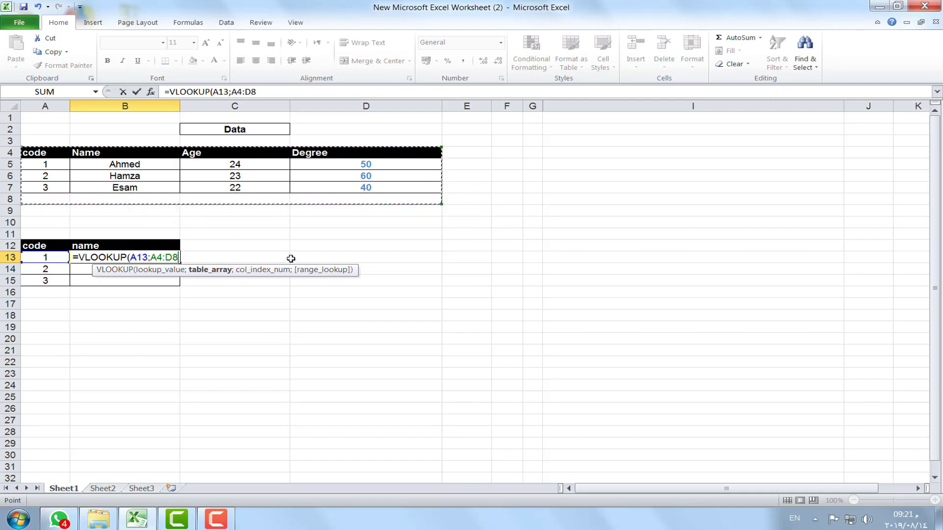
key("F4")
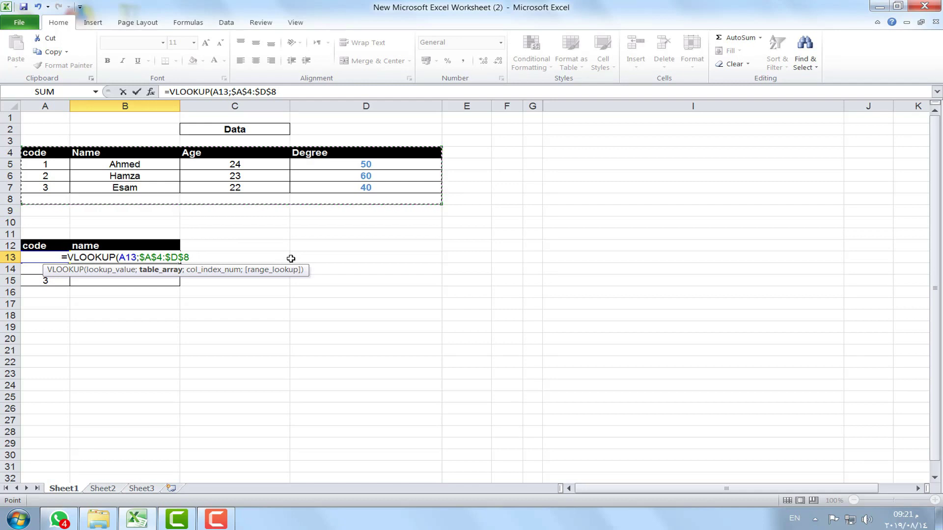
type(";")
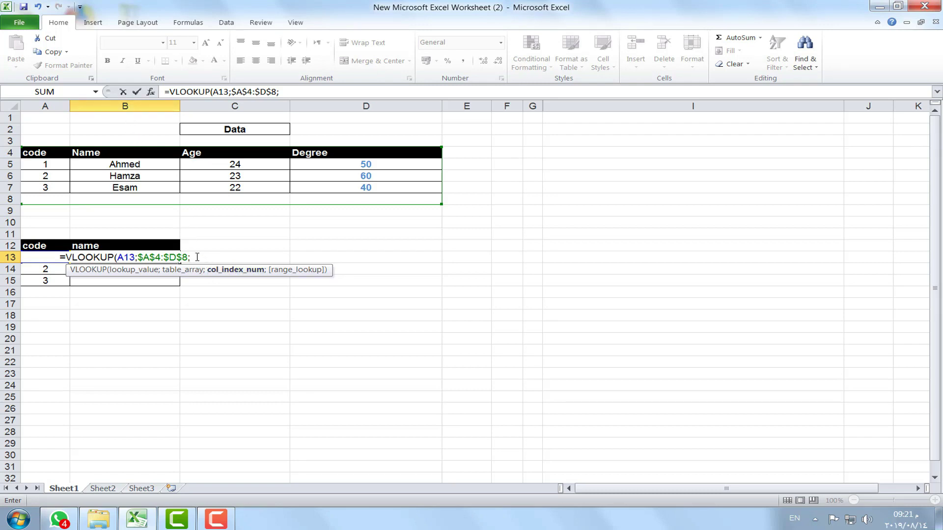
type("2")
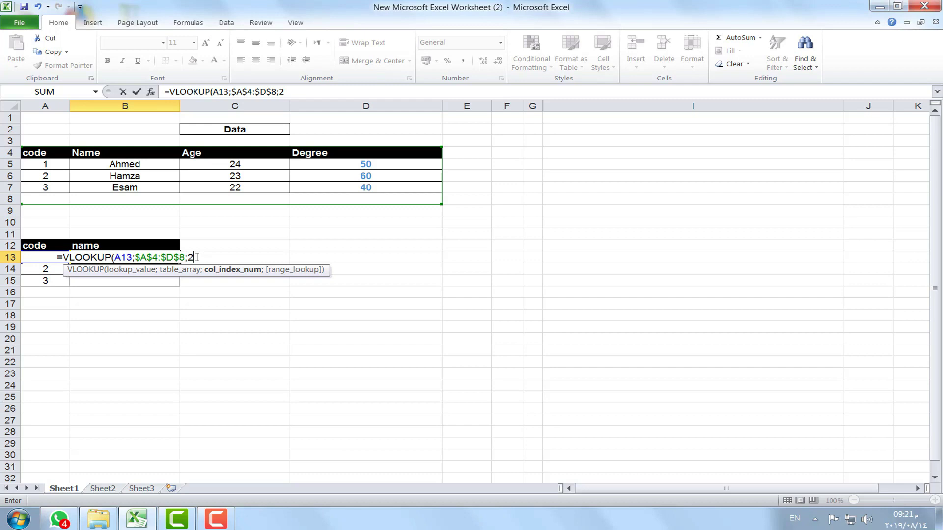
type(";")
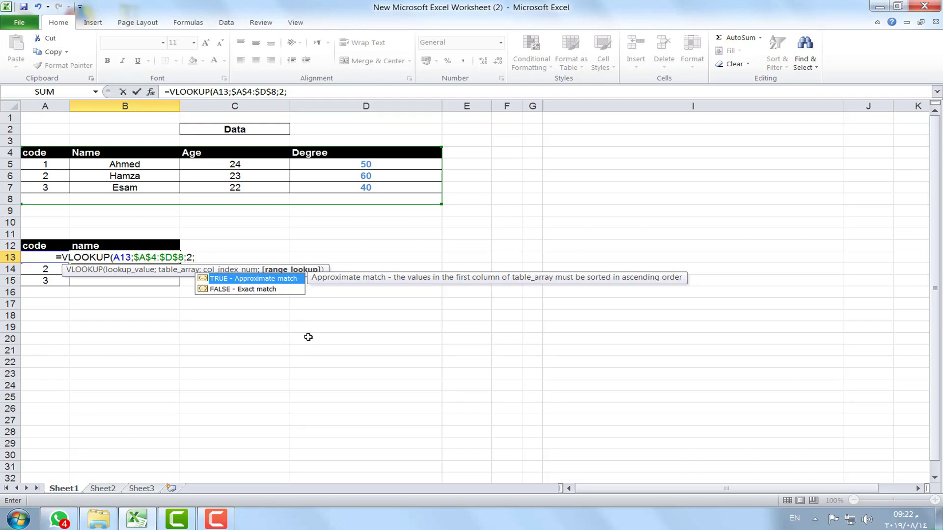
type("0")
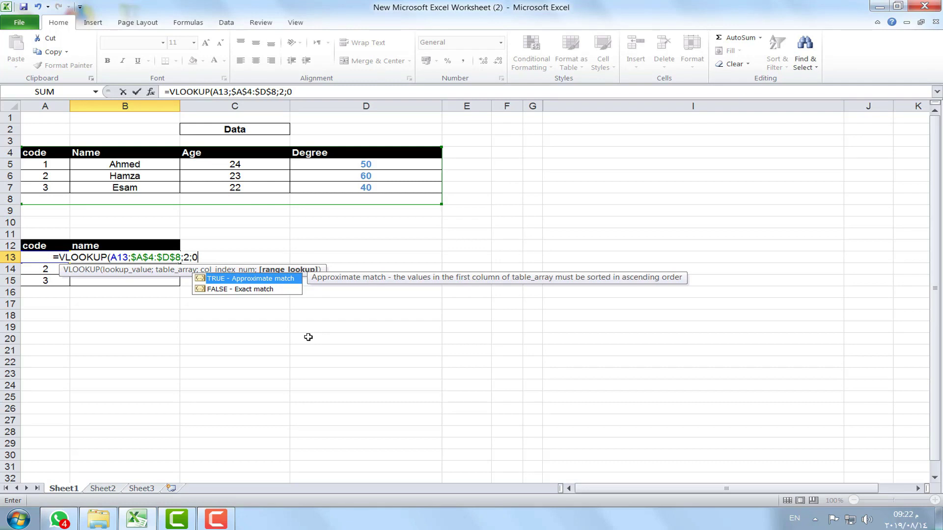
type(")")
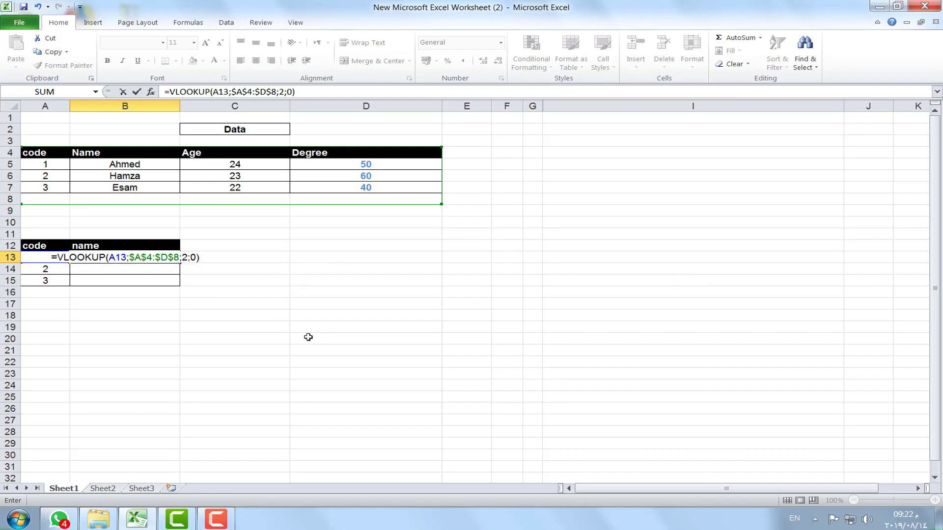
key("Return")
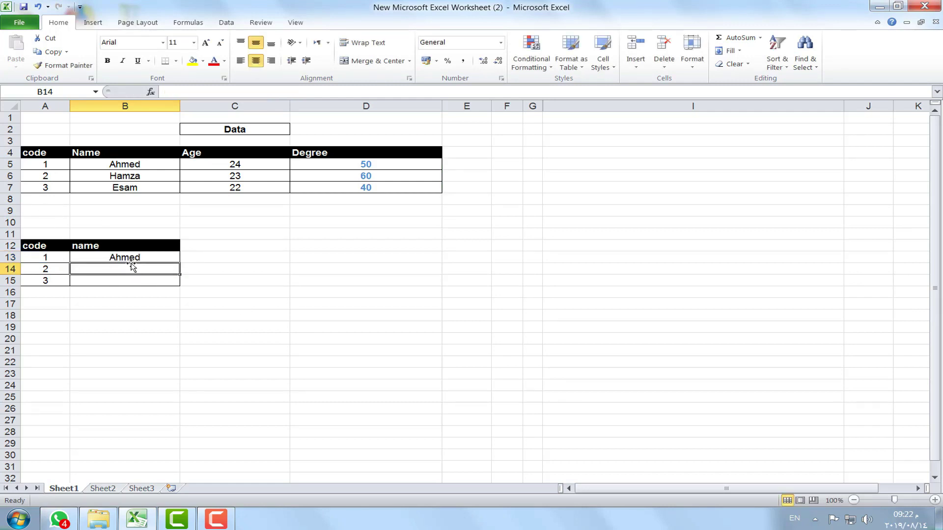
Start a VLOOKUP formula in B14 with the code in A14 as the lookup value
left_click(118, 257)
left_click(65, 270)
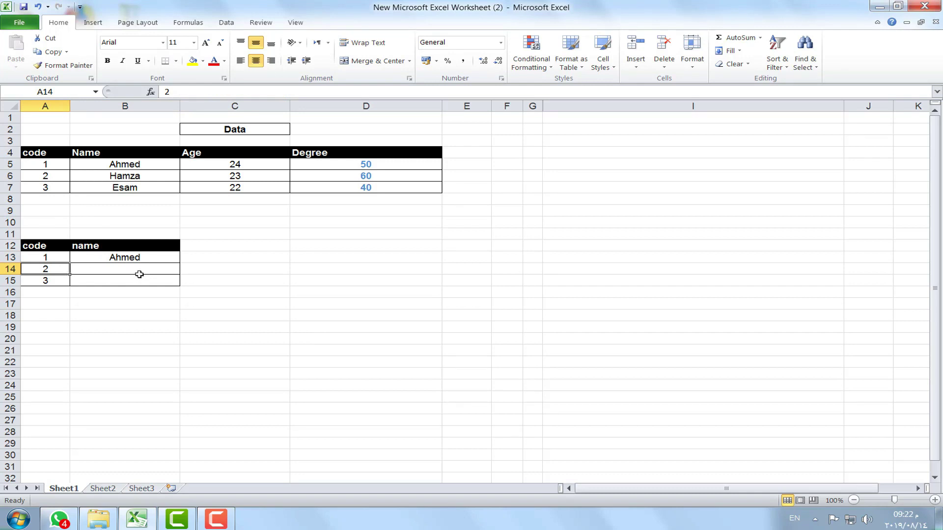
left_click(96, 270)
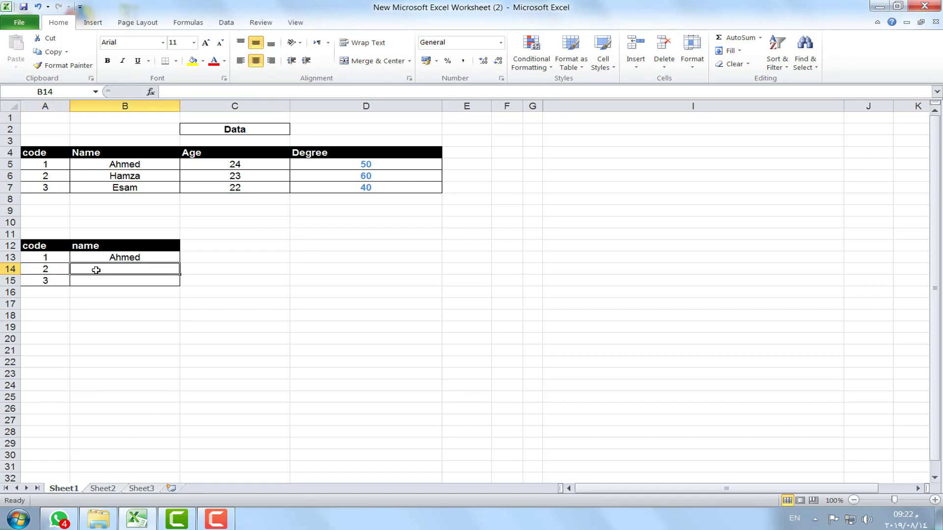
type("=v")
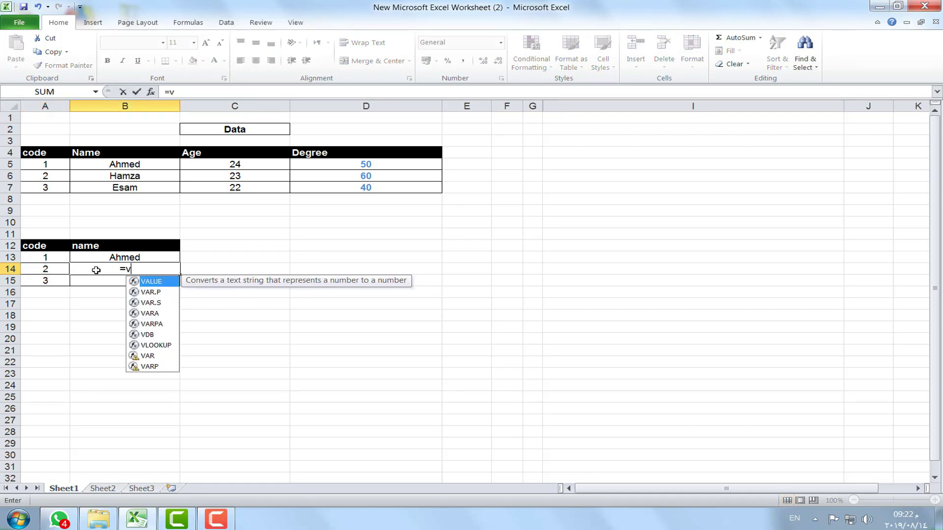
double_click(169, 345)
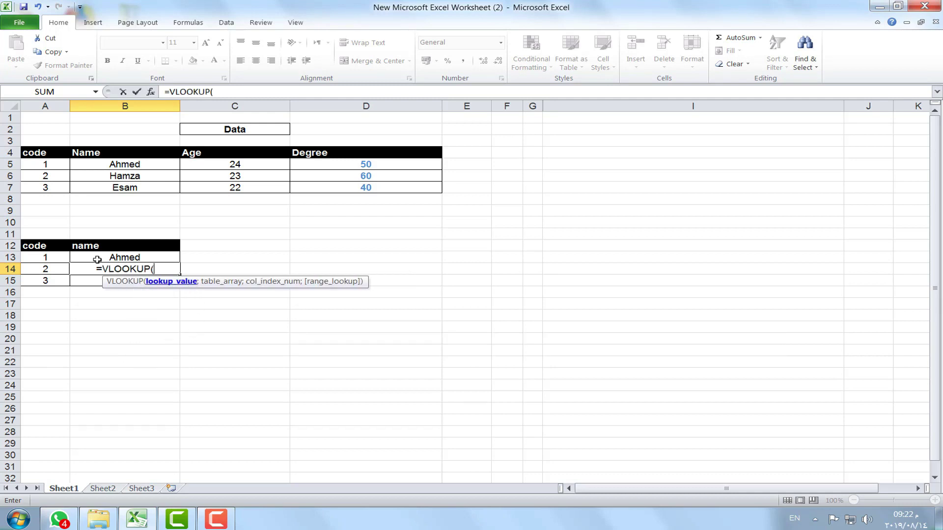
left_click(60, 270)
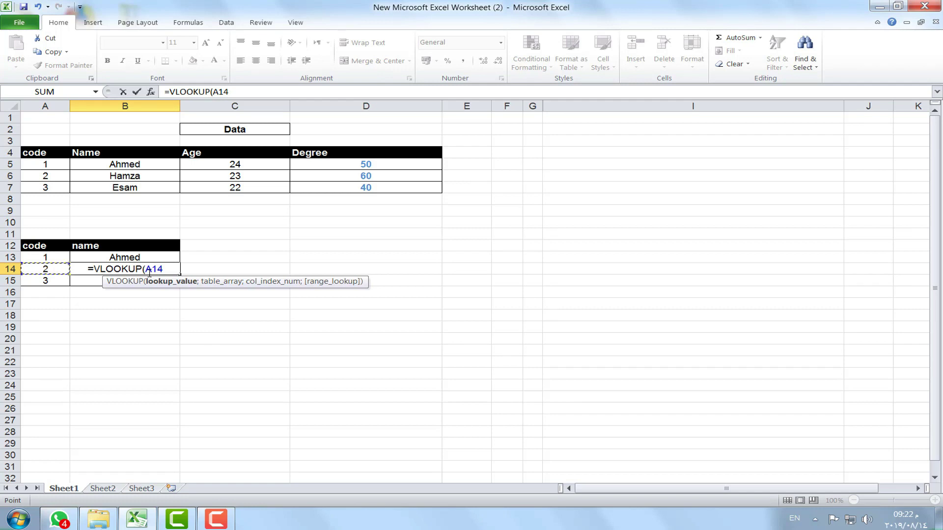
type(";")
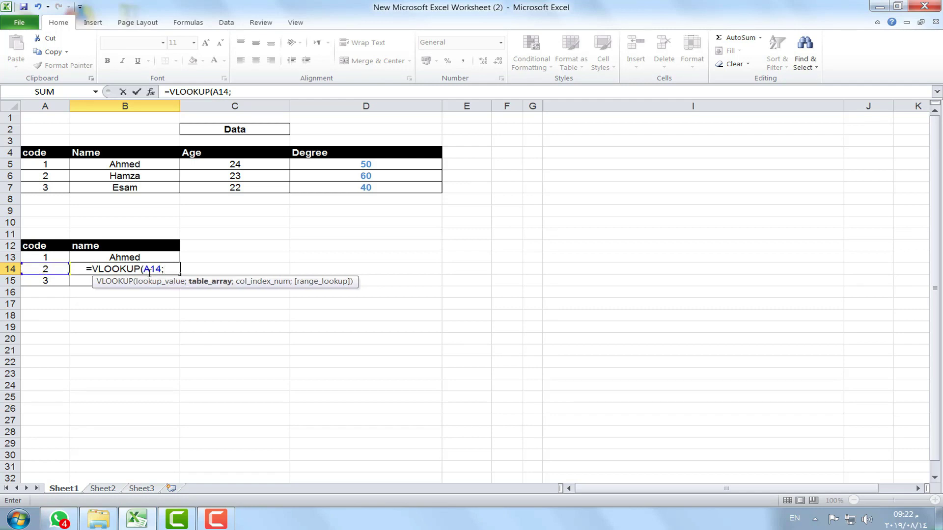
Complete the B14 formula with the table range A4:D7, column index 2 and range lookup 0
left_click(383, 153)
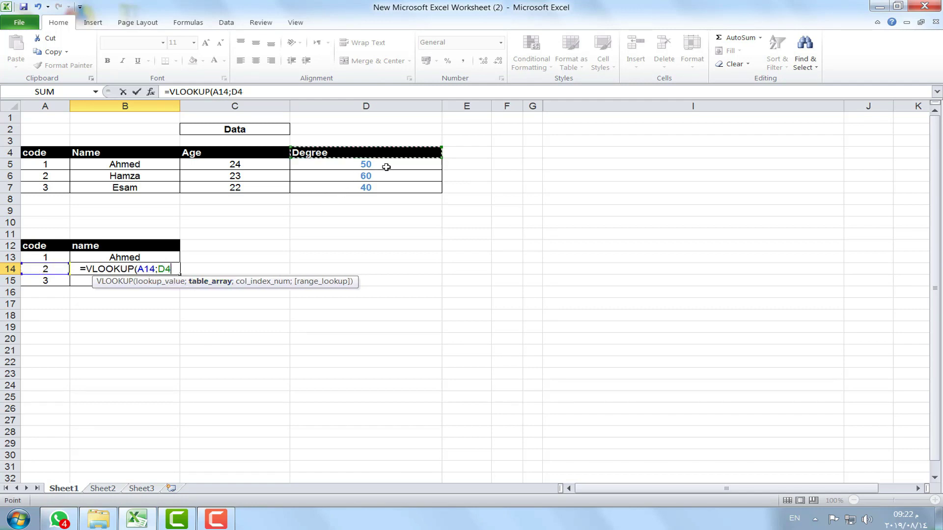
left_click_drag(387, 167, 57, 193)
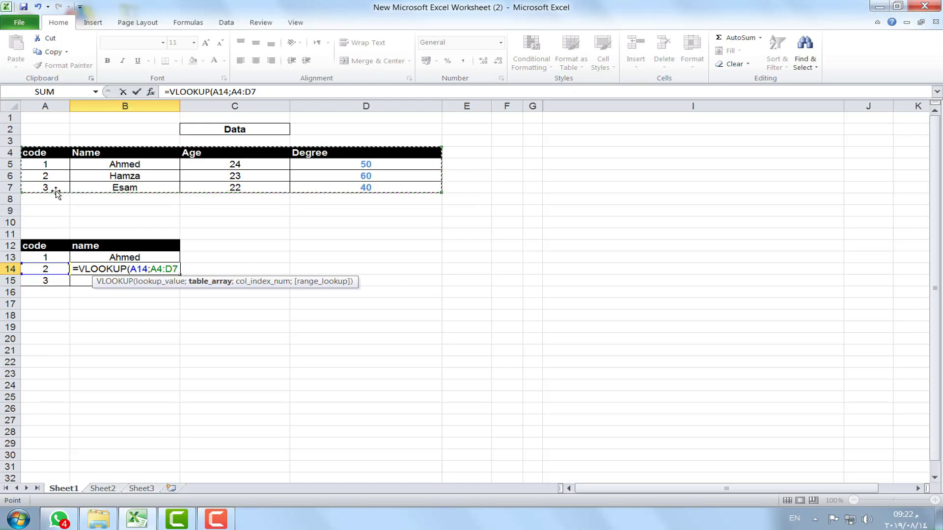
type(";")
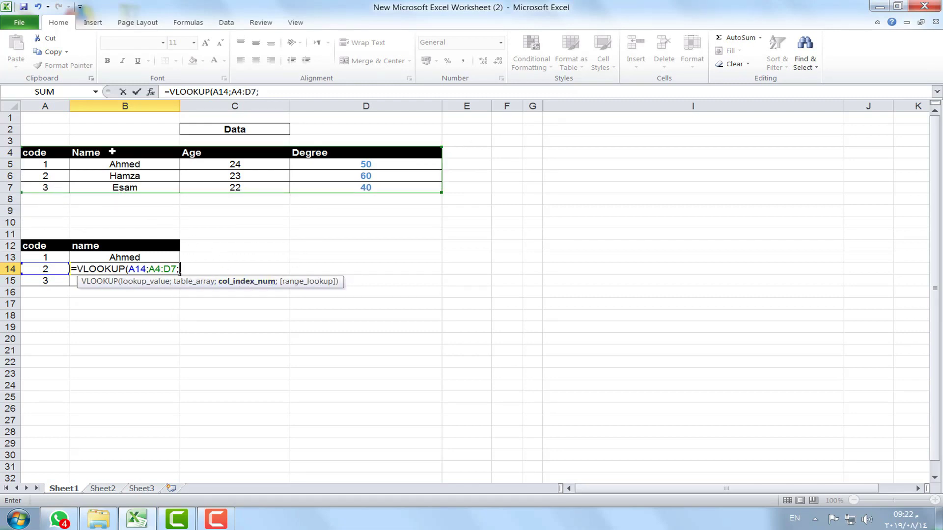
type("2")
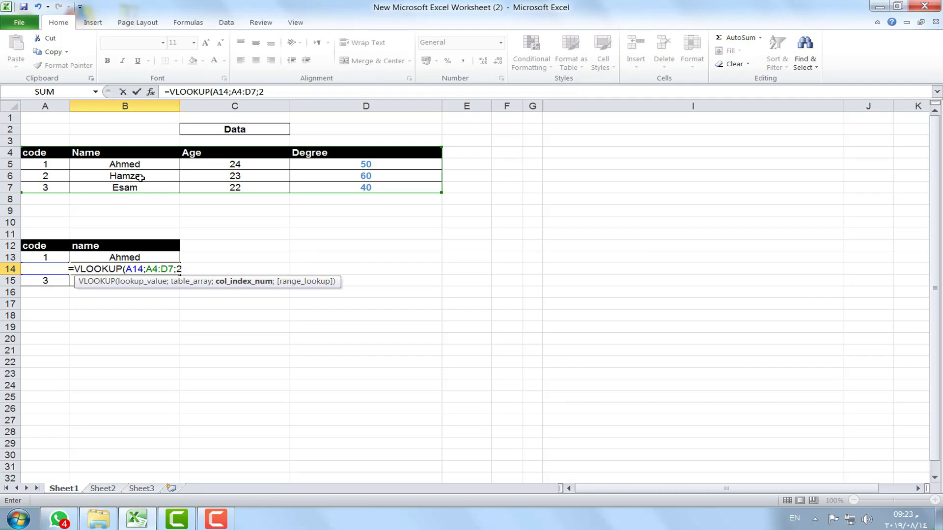
type(";")
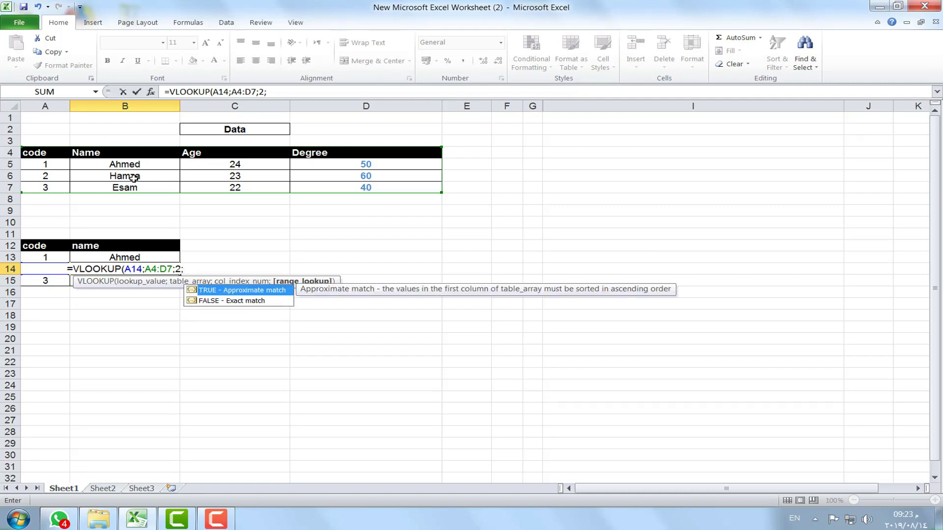
type("0)")
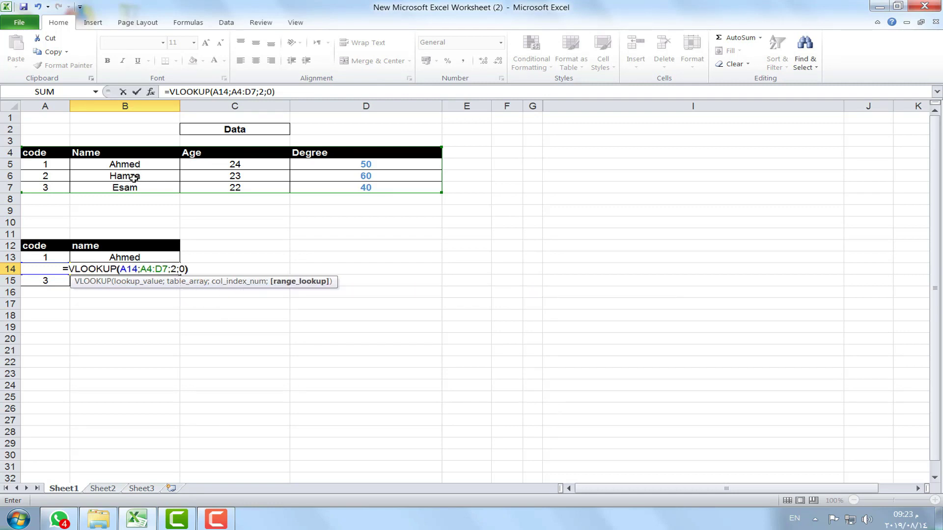
key("Return")
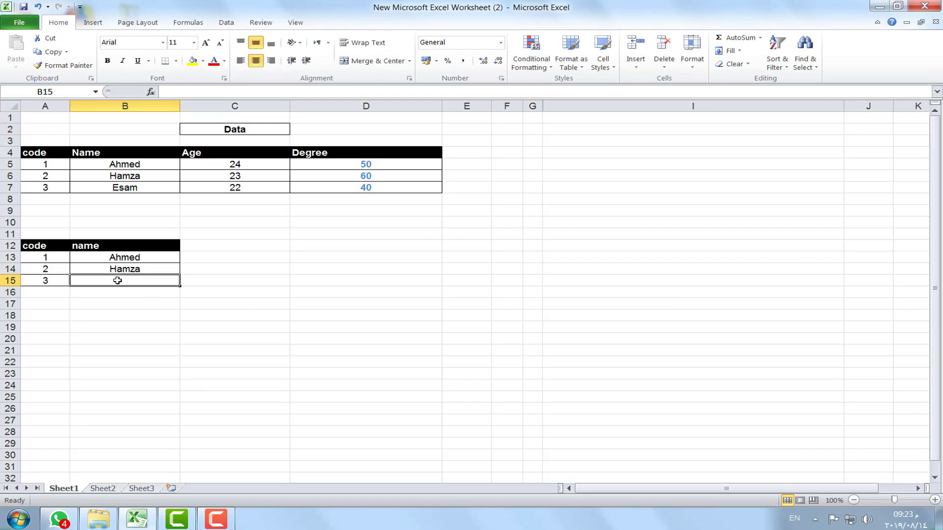
Start a VLOOKUP formula in B15 with the code in A15 as the lookup value
type("=")
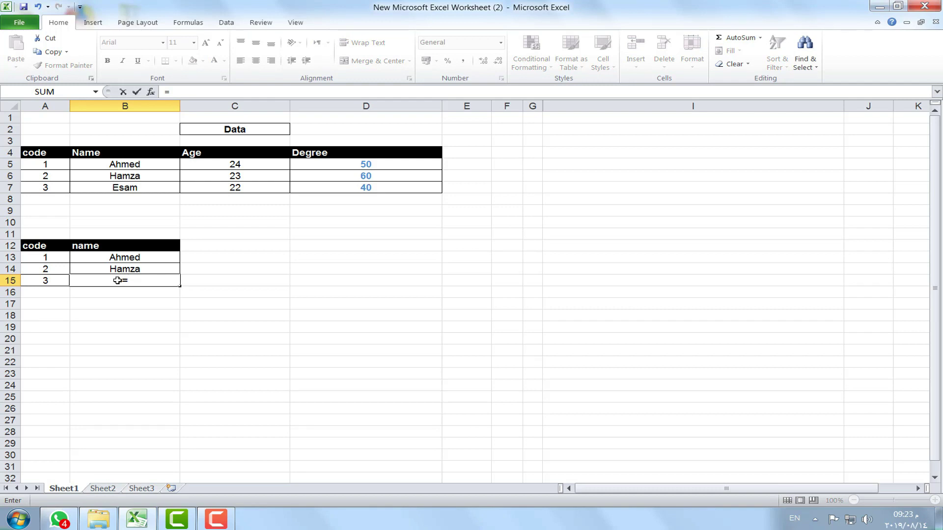
type("v")
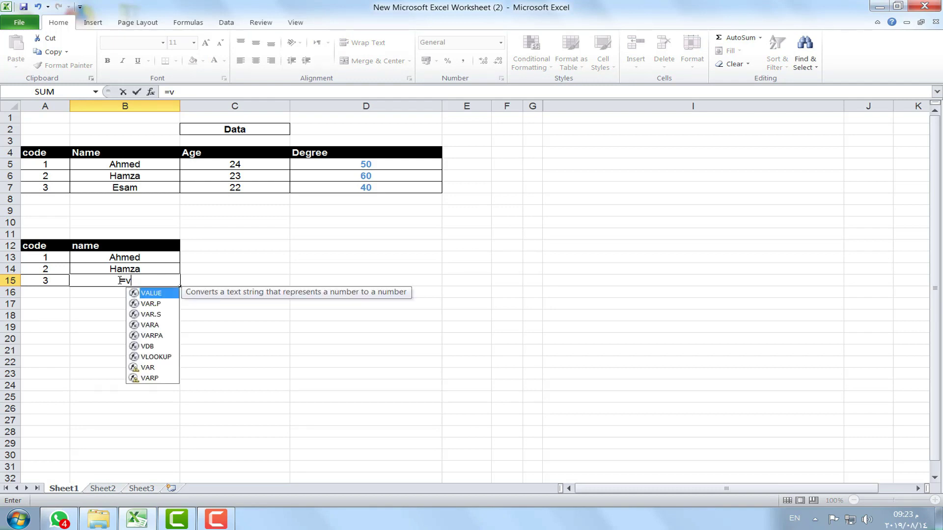
double_click(152, 358)
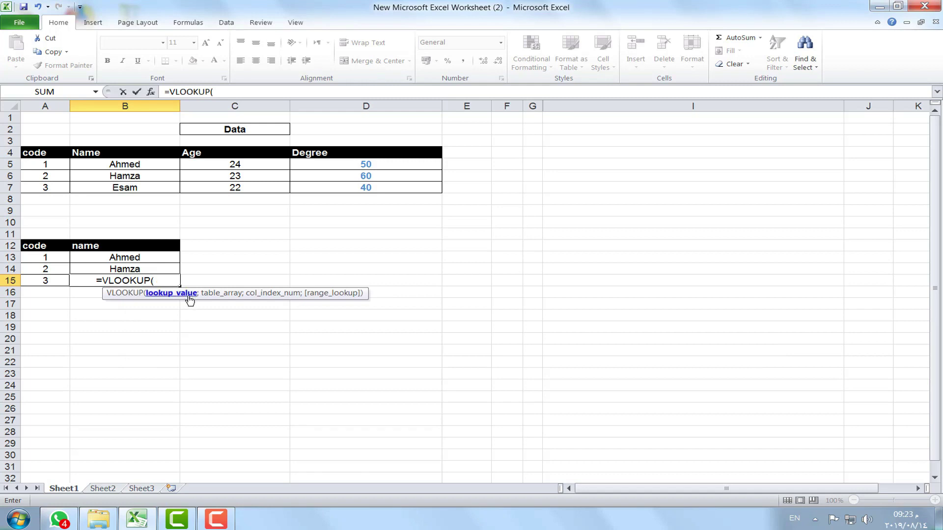
left_click(50, 280)
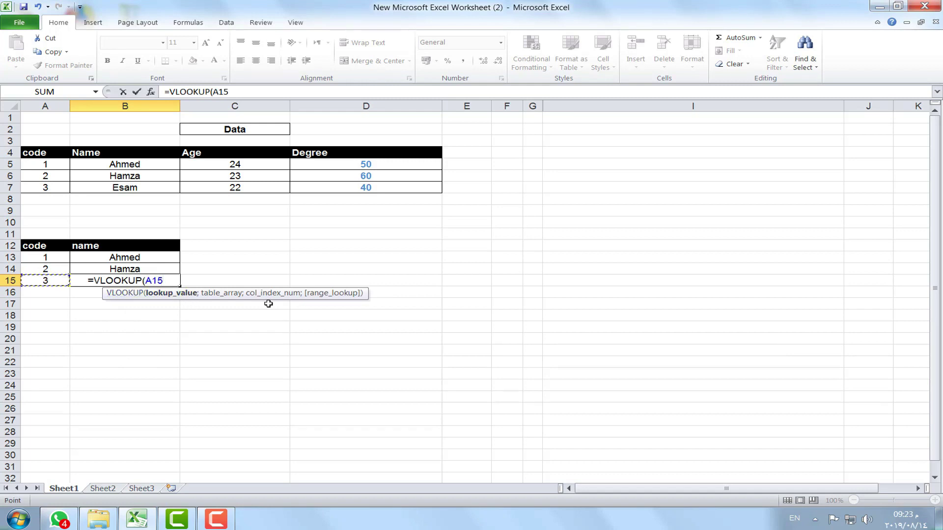
Complete the B15 formula with the table range A4:D7, column index 2 and range lookup 0
type(";")
left_click_drag(366, 158, 58, 188)
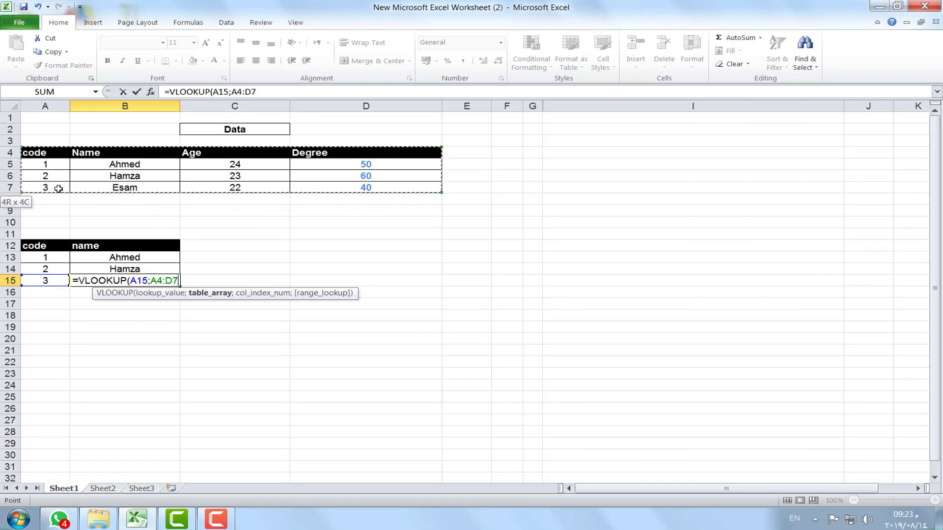
type(";")
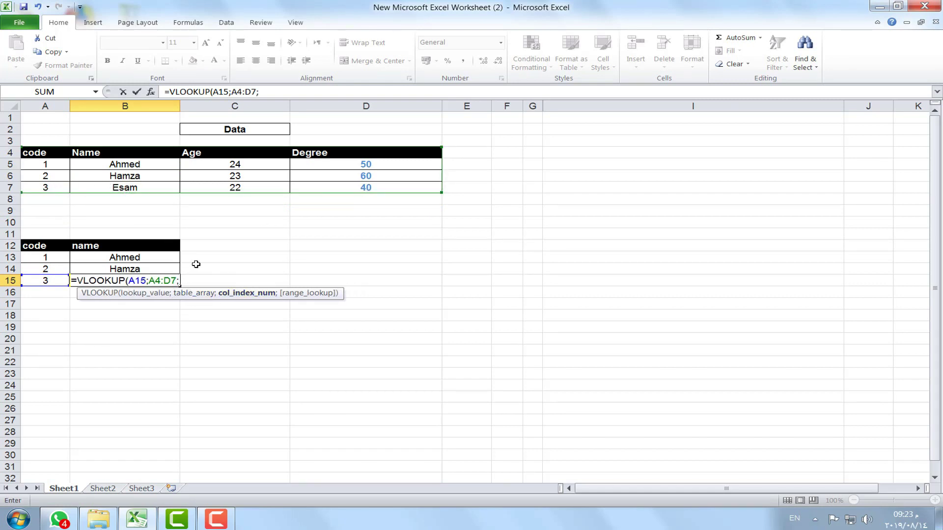
type("2")
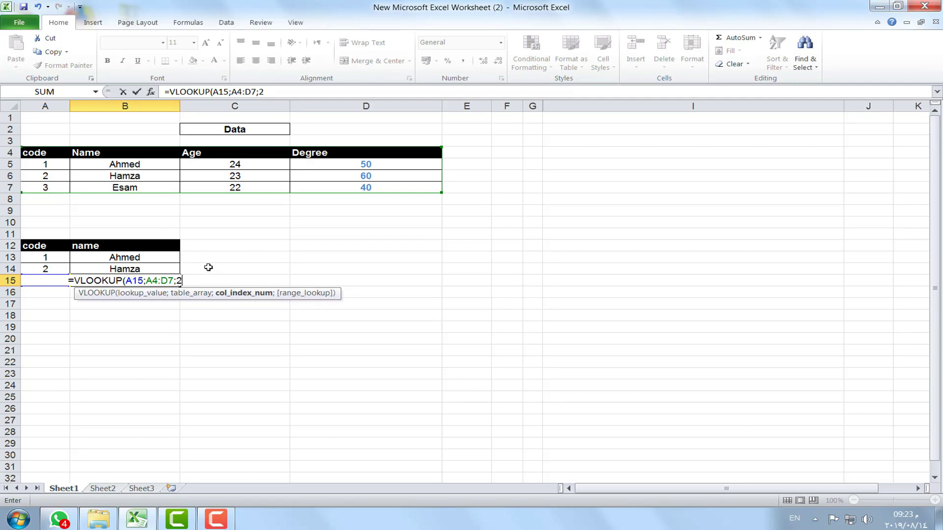
type(";")
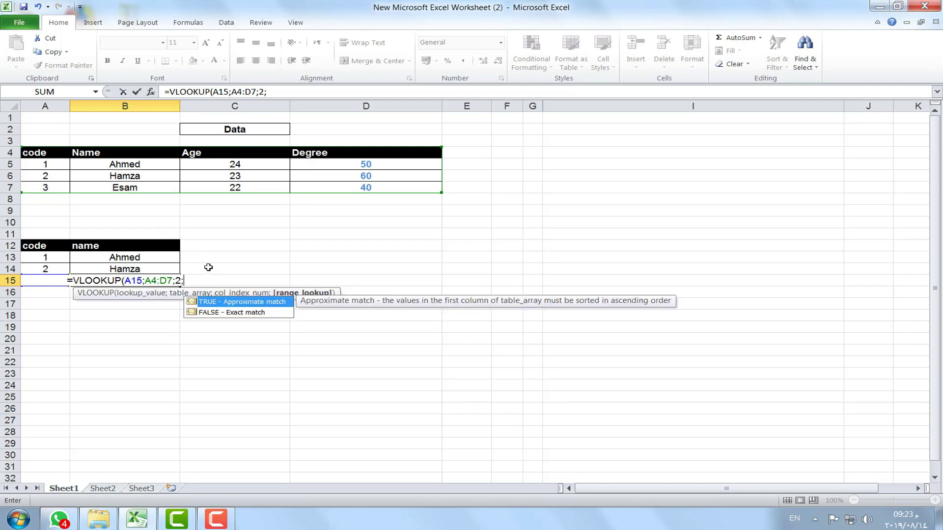
type("0)")
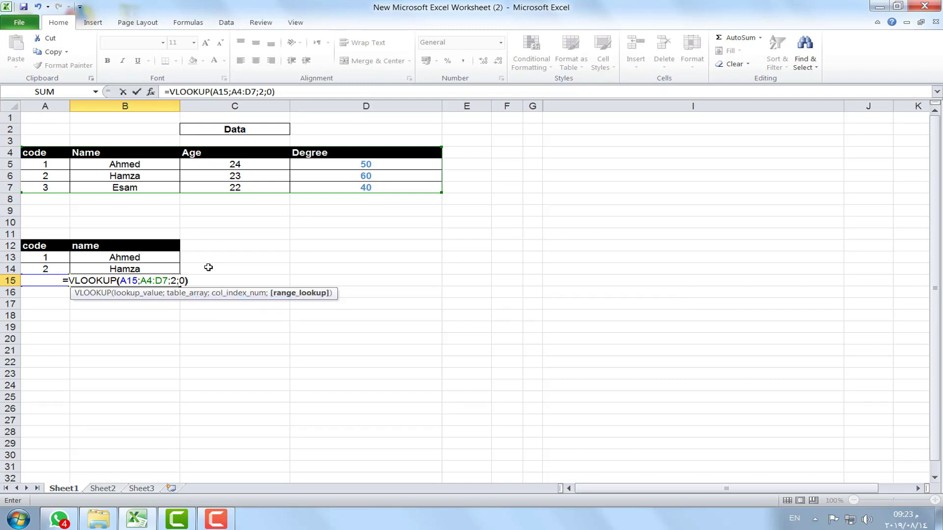
key("Return")
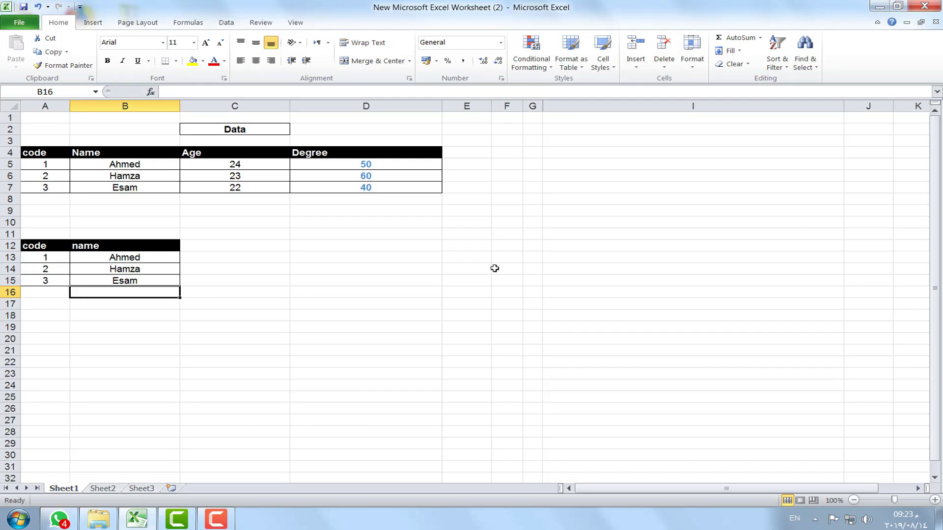
left_click(217, 520)
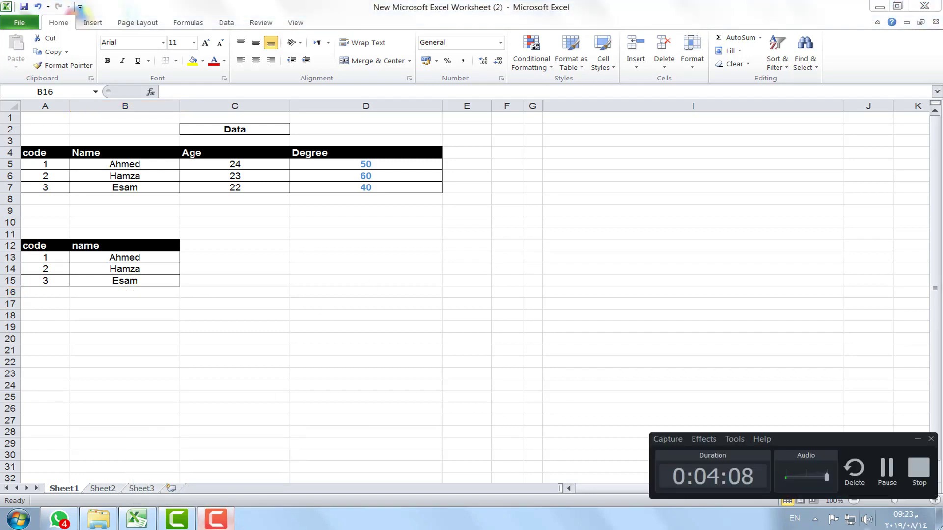
left_click(917, 469)
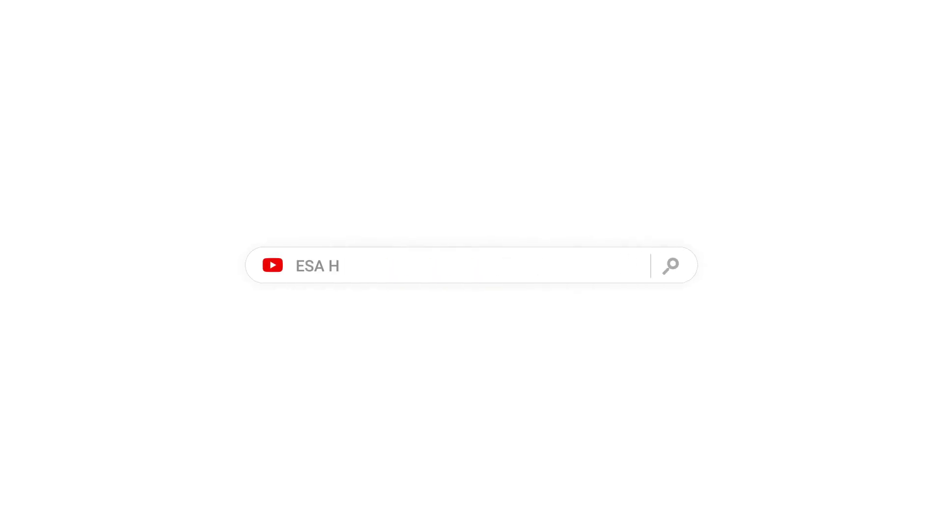